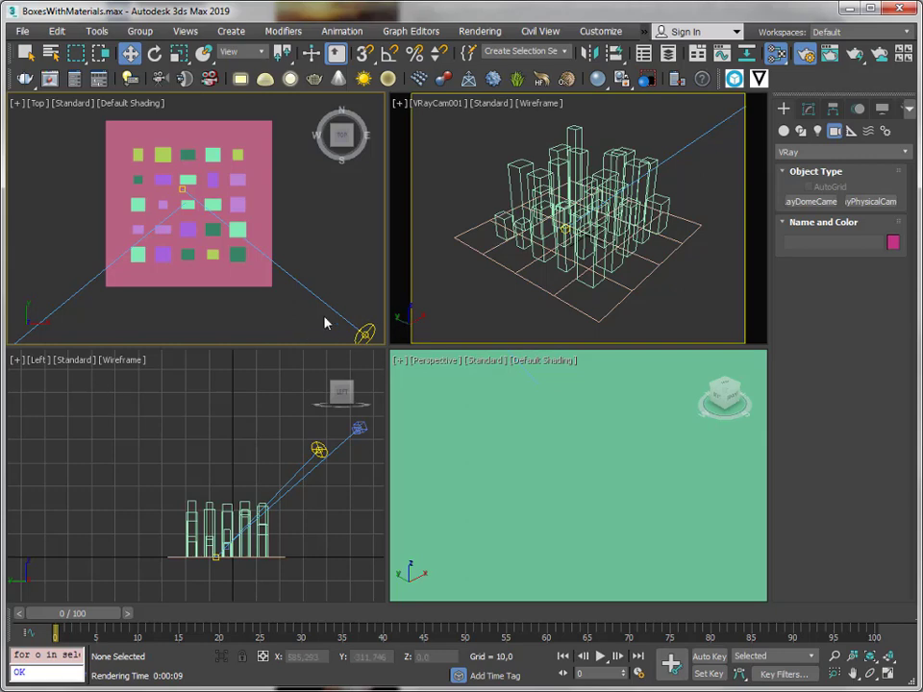
Maximize the VRayCam001 viewport and display its boxes with default shading.
click(483, 320)
key(alt+w)
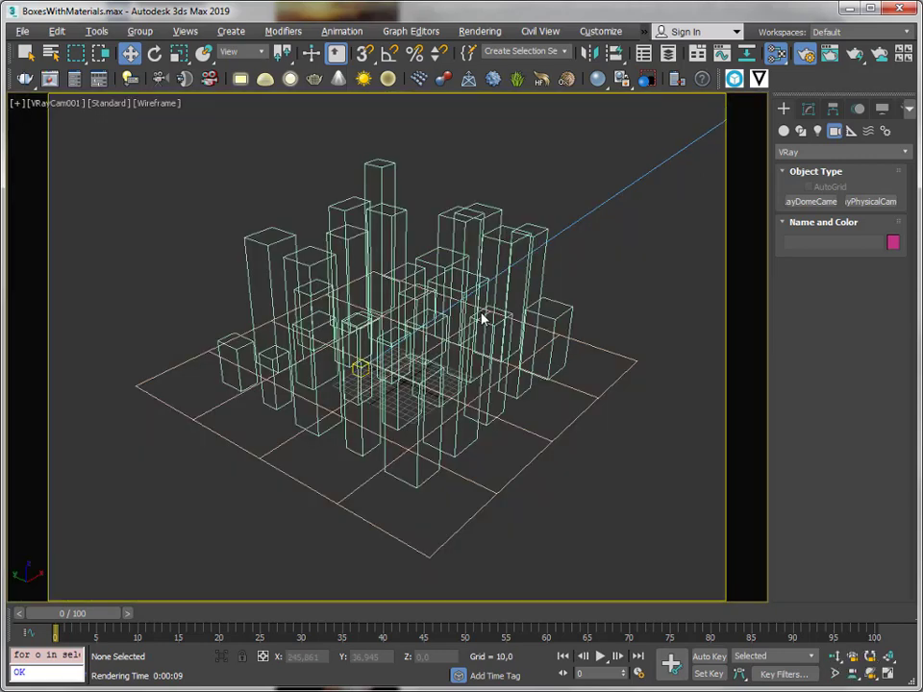
key(F3)
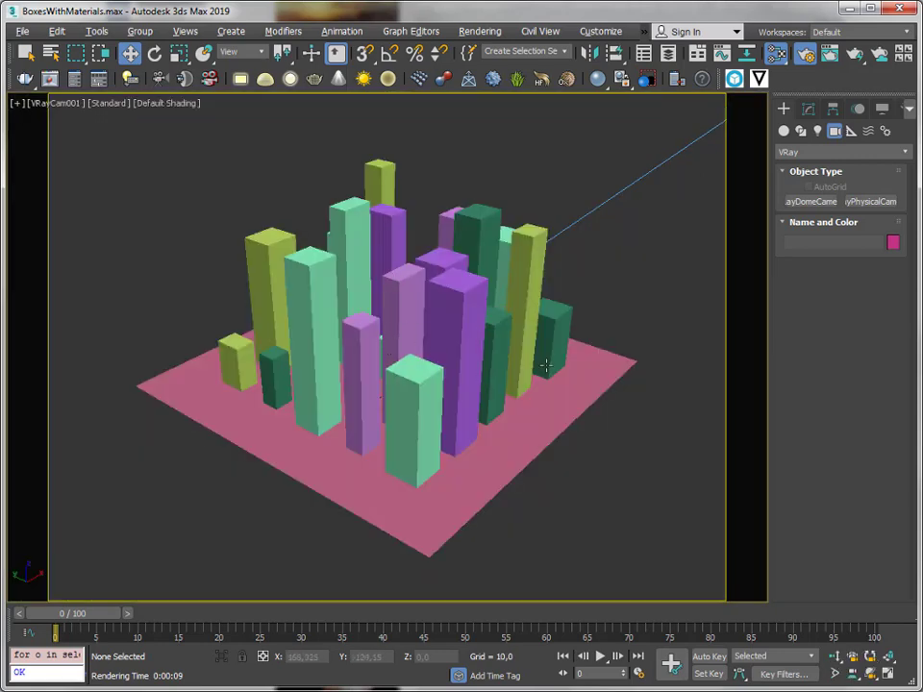
Switch the maximized viewport to a perspective view and frame all the boxes from a higher angle.
key(p)
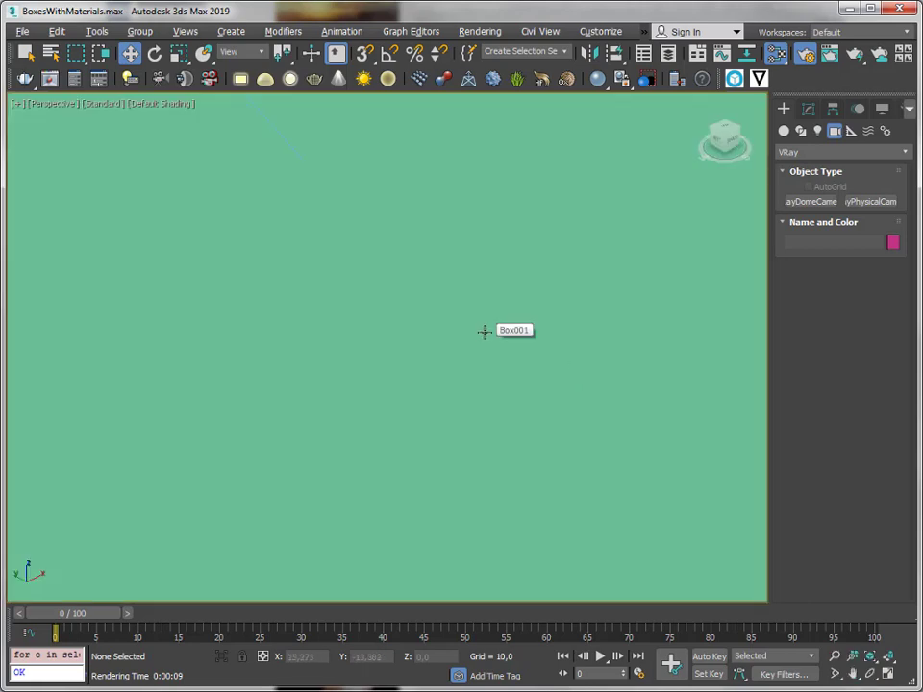
key(z)
alt+middle_drag(445, 344, 384, 368)
scroll(384, 369, up, 8)
scroll(384, 369, down, 2)
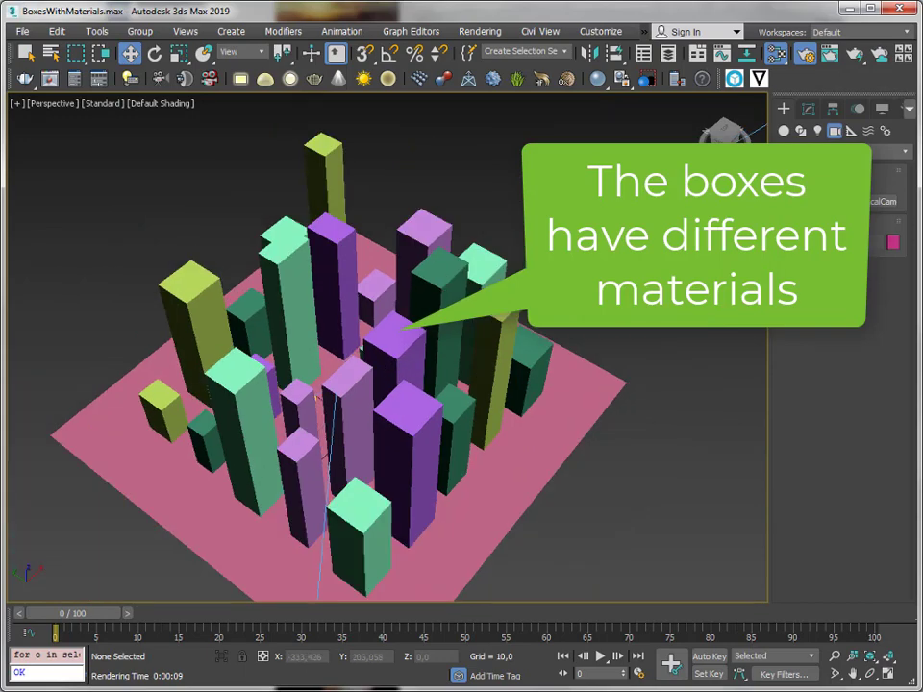
Examine the scene's ground and box materials in the Slate Material Editor, and close it.
key(m)
drag(281, 5, 455, 30)
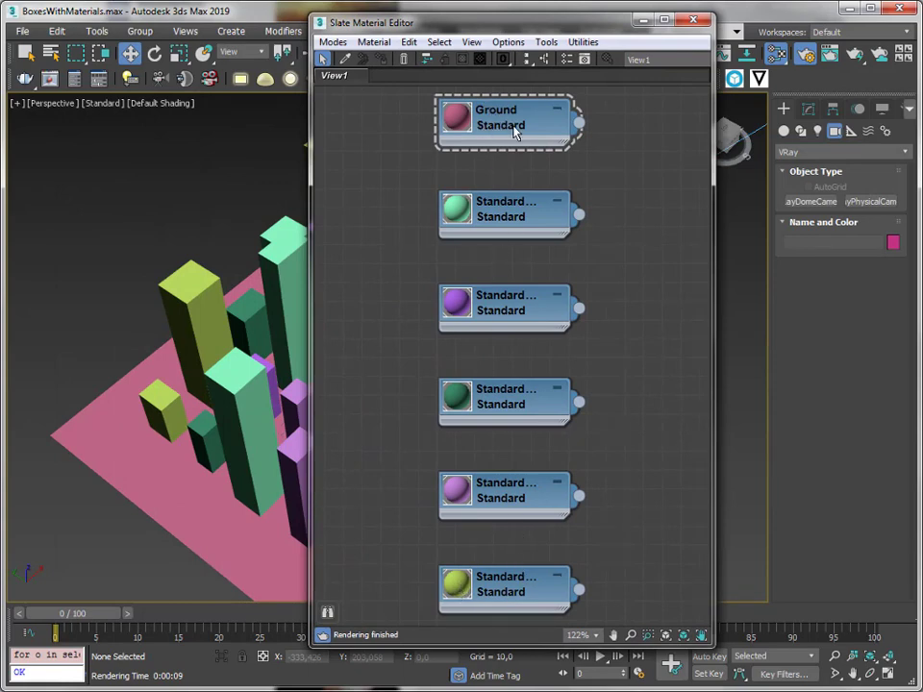
click(693, 19)
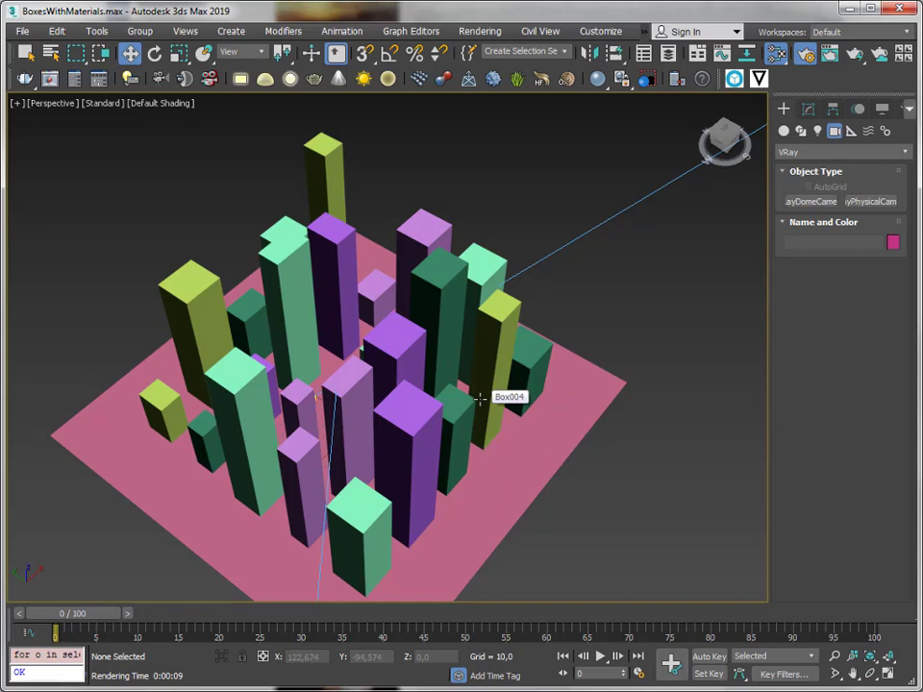
Return to the VRayCam001 view, check the Sketchfab exporter's version information and choose manual lighting.
key(c)
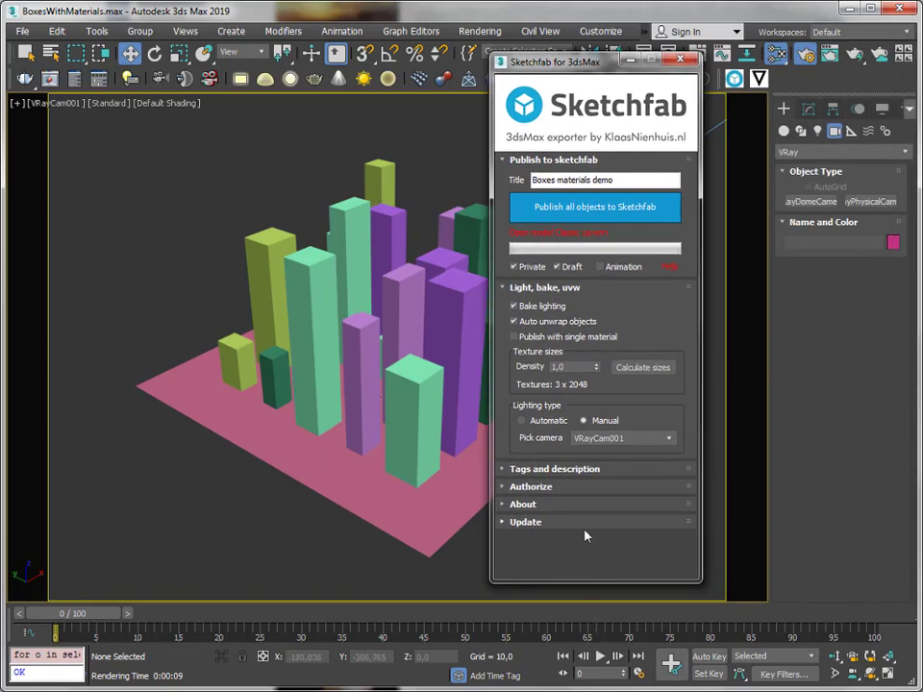
click(590, 507)
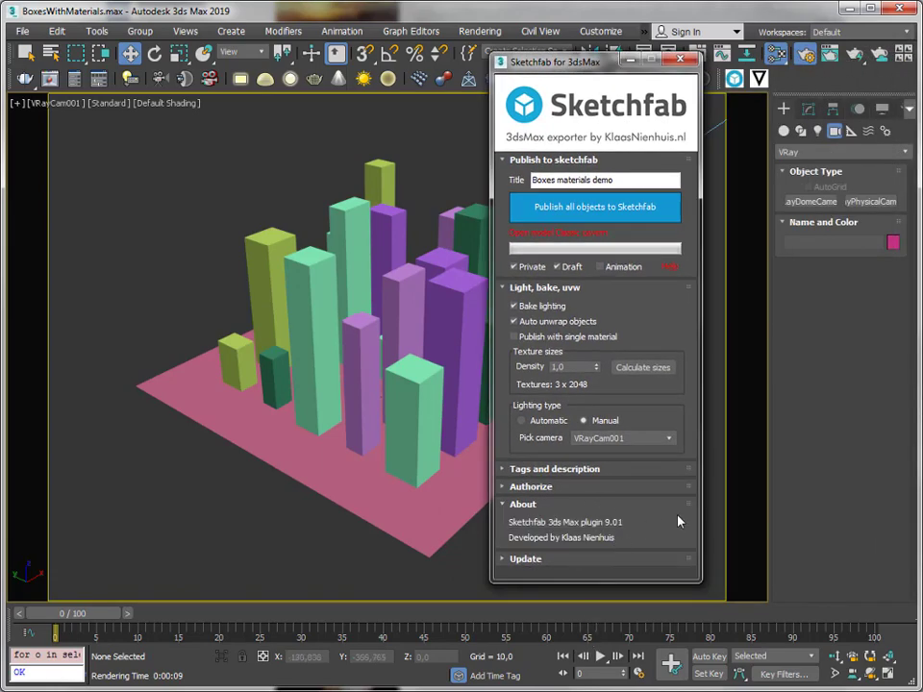
click(647, 505)
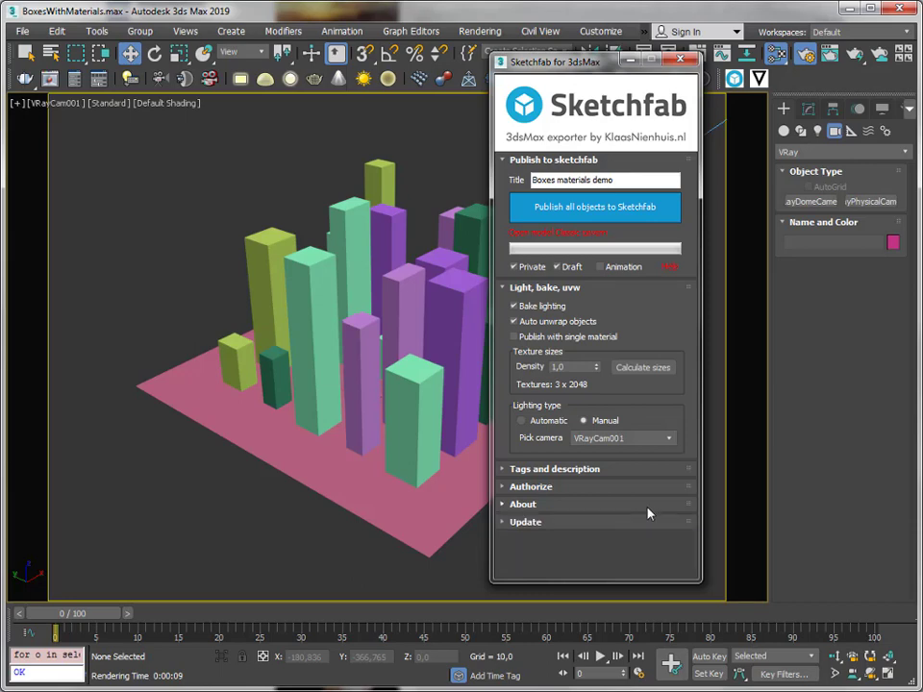
click(606, 421)
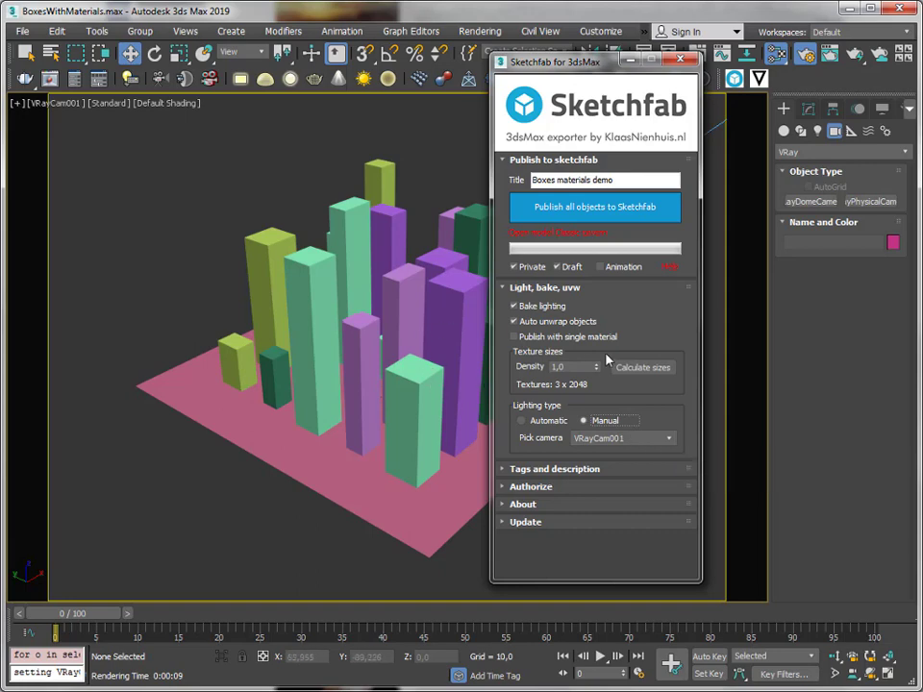
Publish all objects to Sketchfab as Boxes materials demo, leaving the single material option off.
click(530, 341)
click(612, 336)
click(639, 212)
Inspect the published boxes model on its Sketchfab page, closing the Model Inspector and orbiting around it.
click(385, 378)
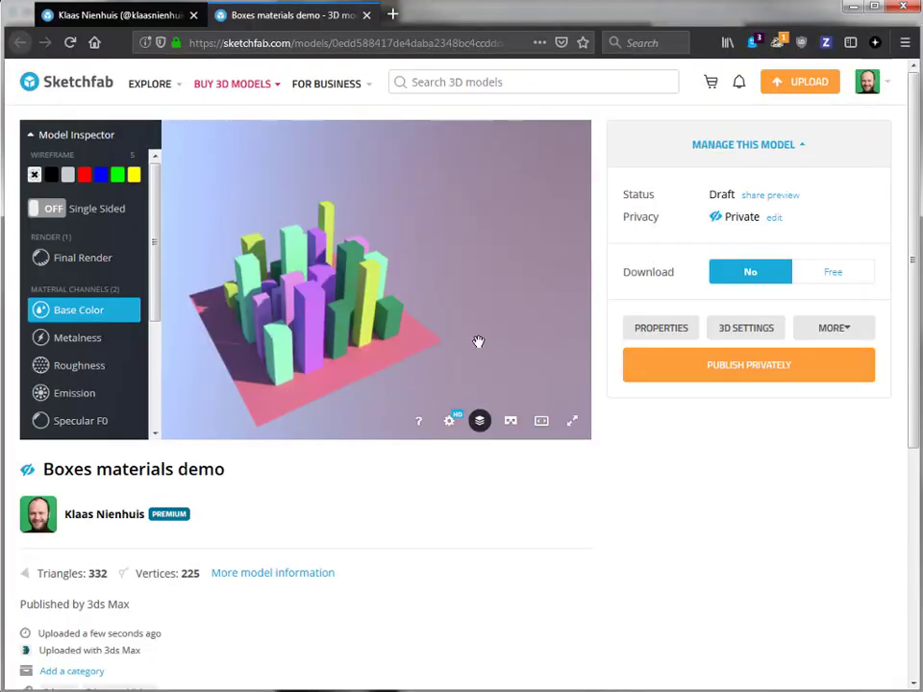
click(480, 421)
mouse_move(330, 341)
mouse_down()
mouse_move(398, 301)
mouse_move(429, 222)
mouse_move(434, 323)
mouse_move(366, 348)
mouse_up()
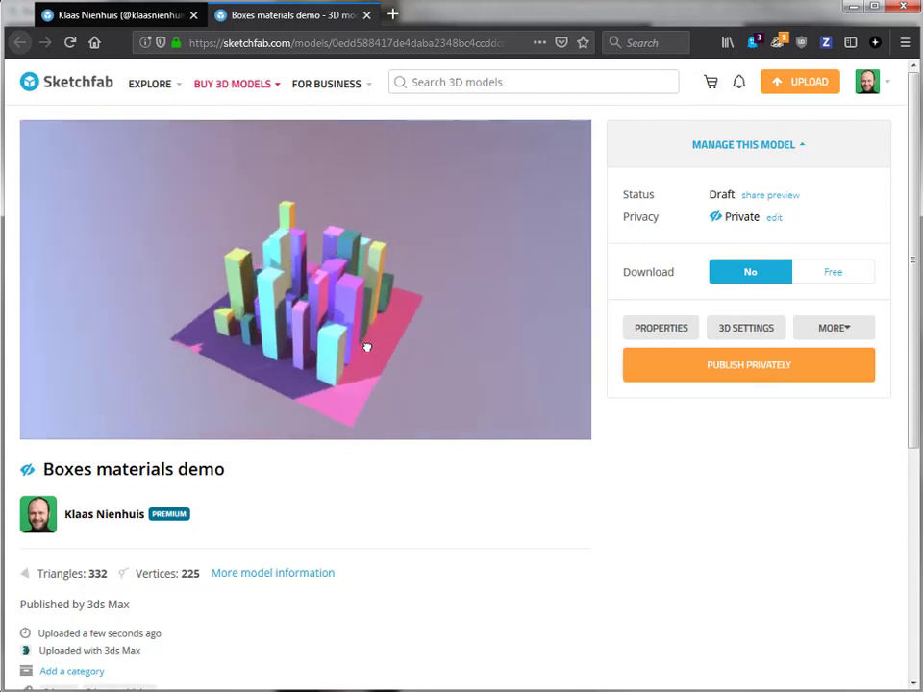
Open the model's 3D settings and change the lighting environment to Road in Tenerife Mountain.
click(735, 327)
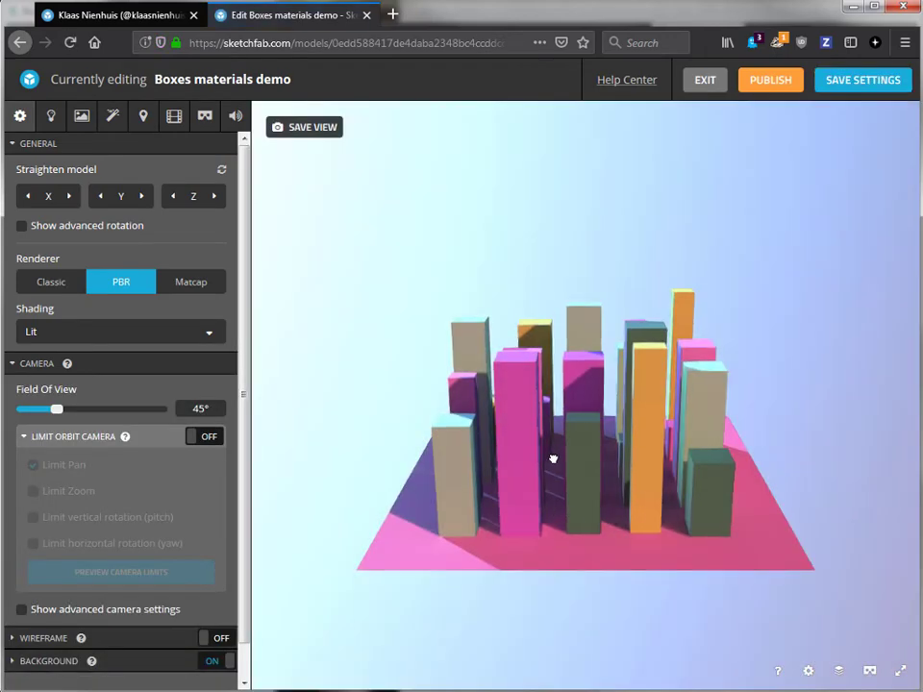
drag(552, 458, 563, 561)
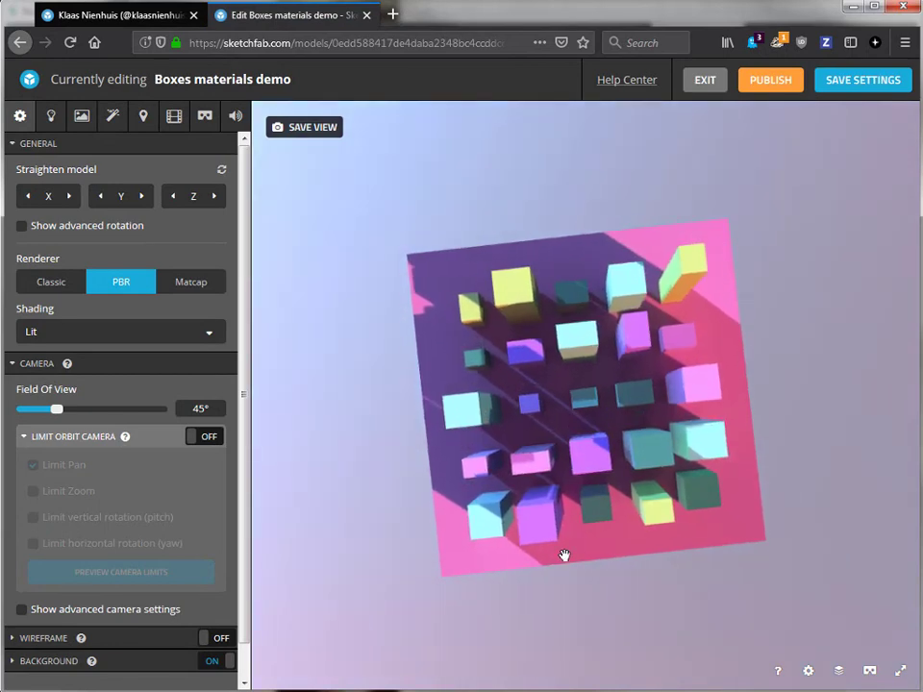
click(51, 116)
scroll(168, 625, down, 5)
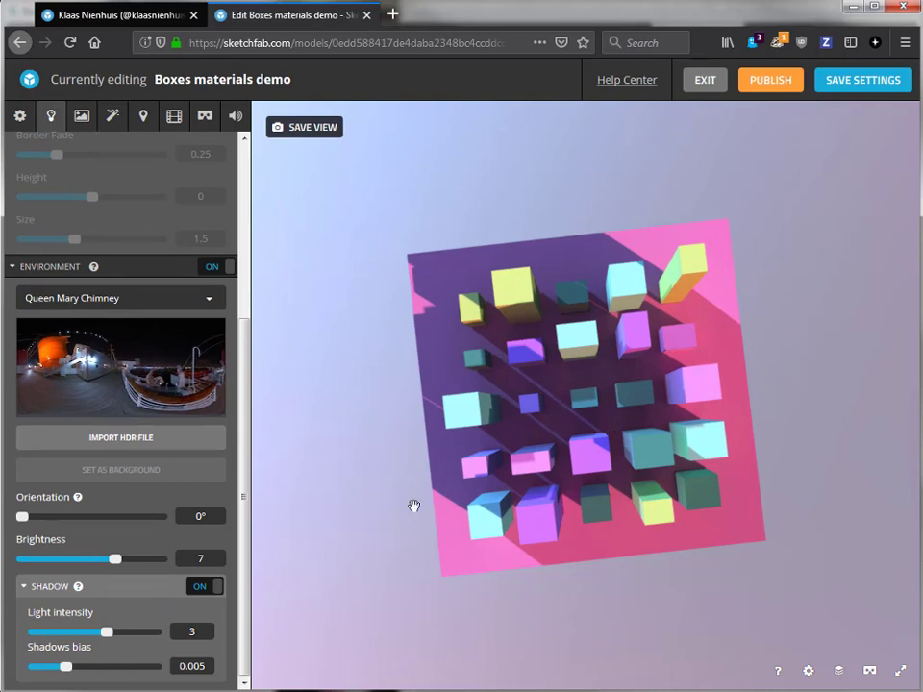
click(93, 302)
scroll(130, 473, down, 10)
scroll(161, 461, down, 10)
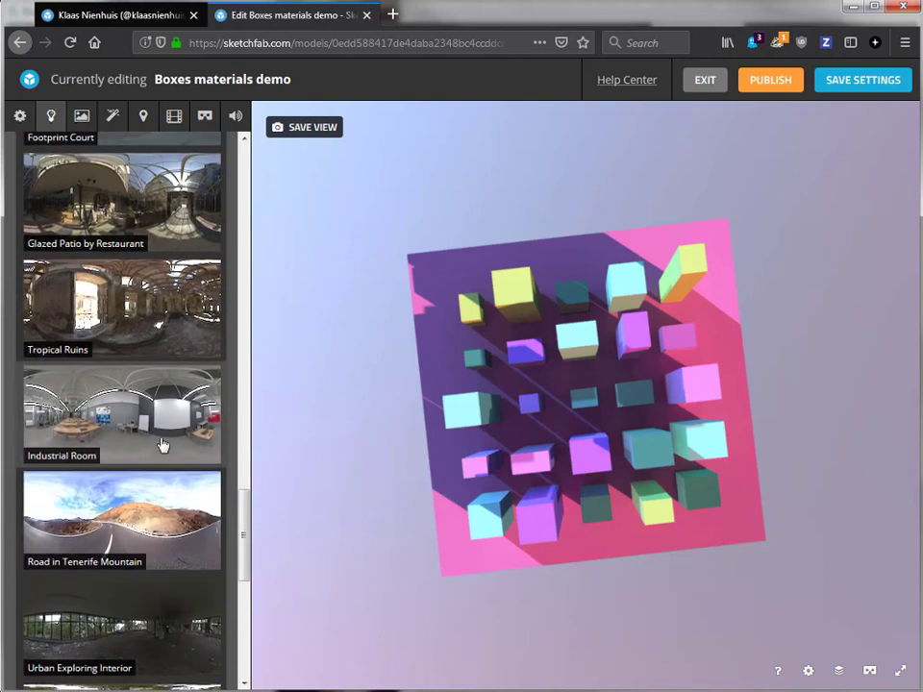
scroll(144, 452, down, 2)
click(137, 469)
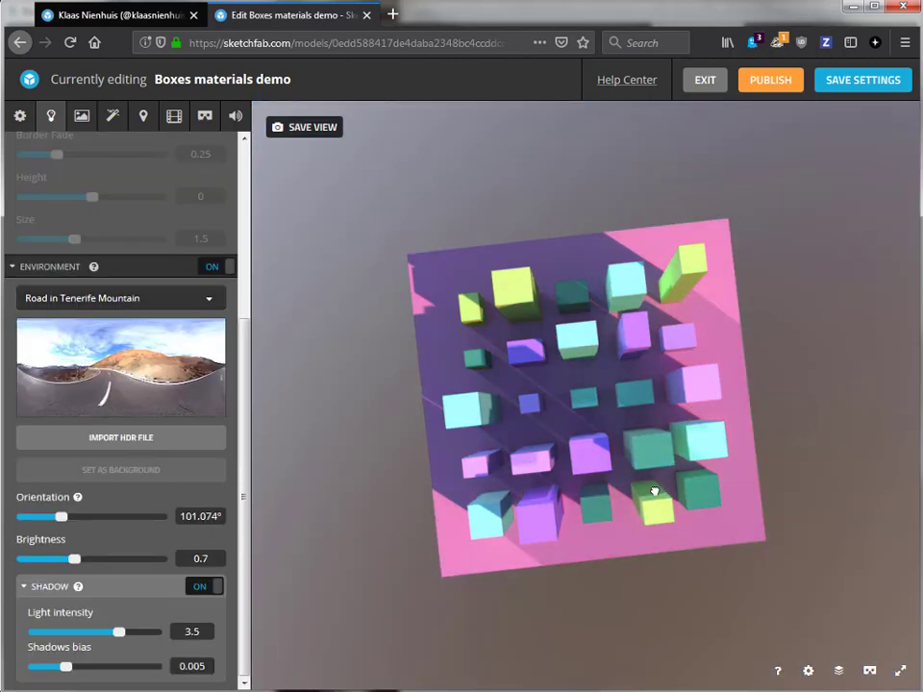
Tune the environment lighting with an orientation of about 275°, shadows off and a brightness of about 0.78.
shift+right_drag(645, 489, 412, 491)
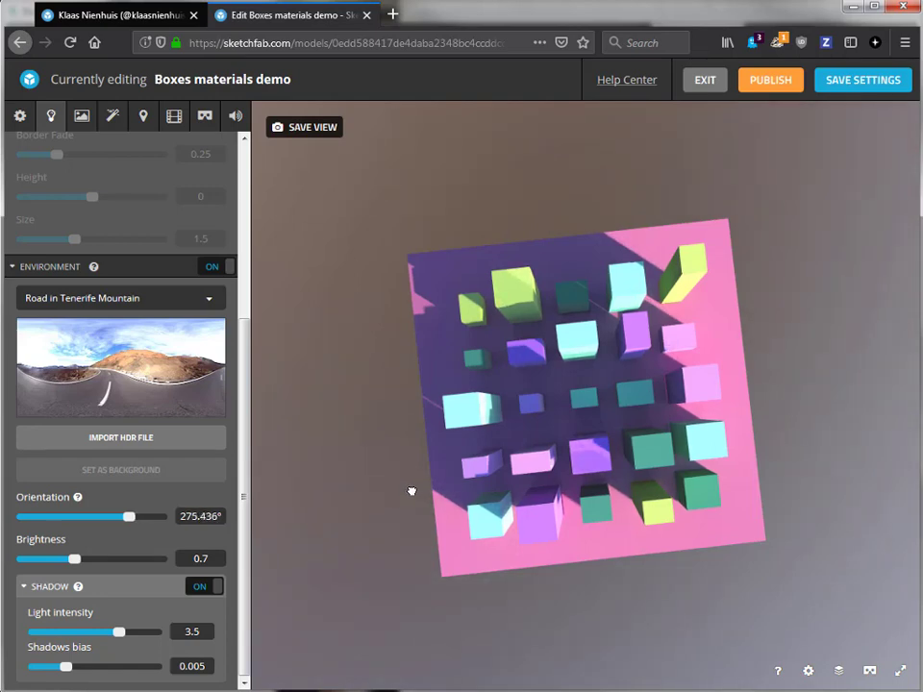
click(207, 588)
drag(670, 427, 349, 531)
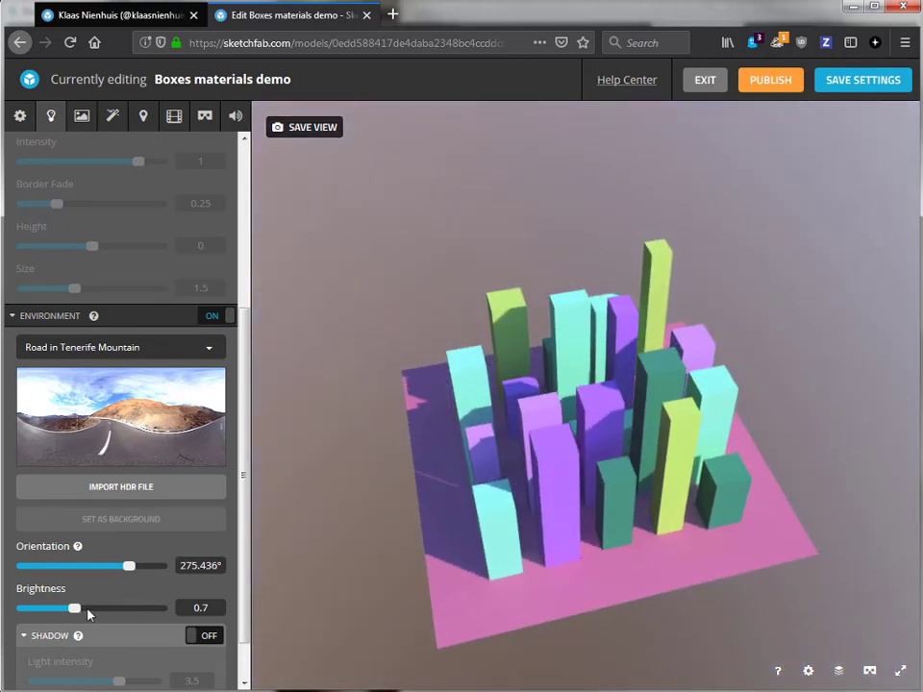
mouse_move(76, 609)
mouse_down()
mouse_move(87, 609)
mouse_move(76, 609)
mouse_up()
drag(641, 452, 666, 478)
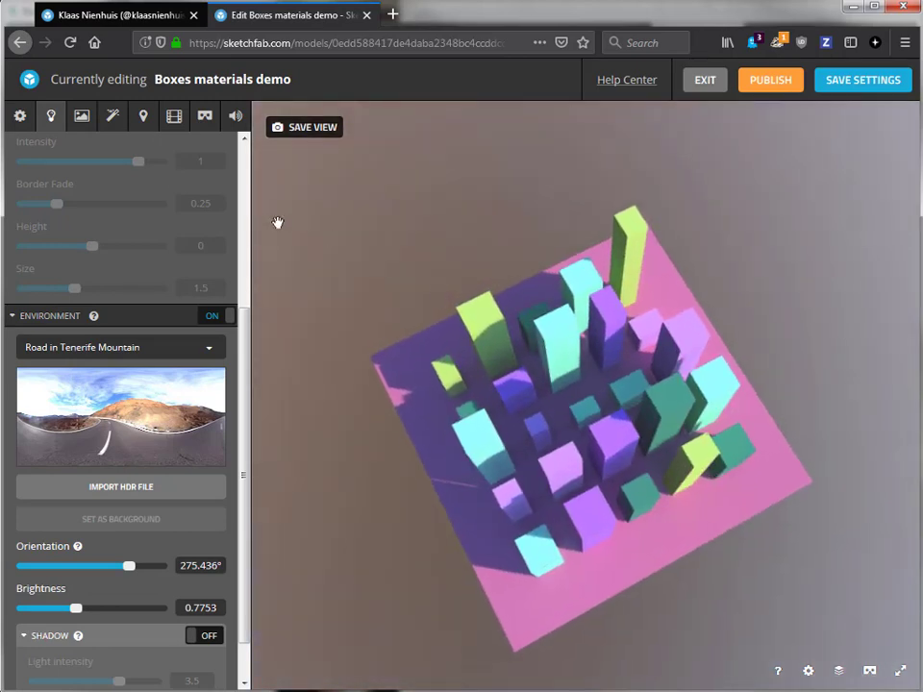
Open the material settings and look through the list of the model's materials.
click(93, 118)
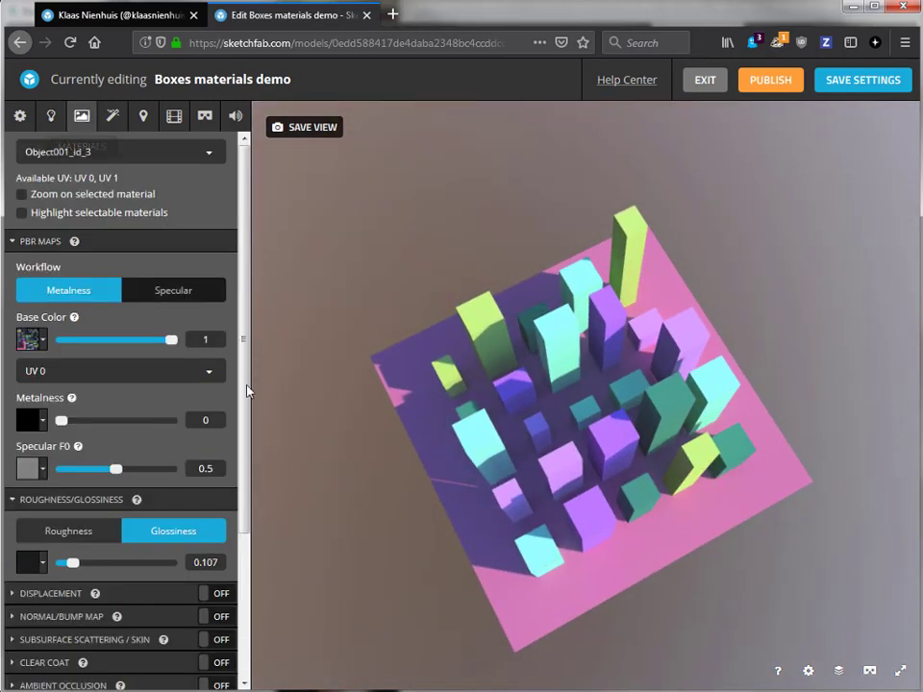
drag(604, 481, 622, 436)
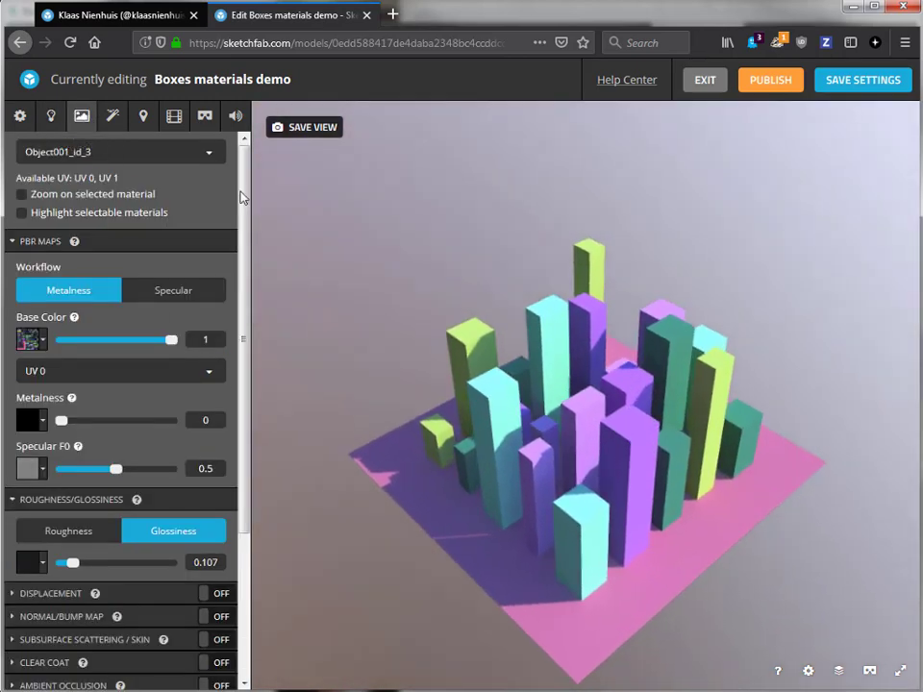
click(128, 154)
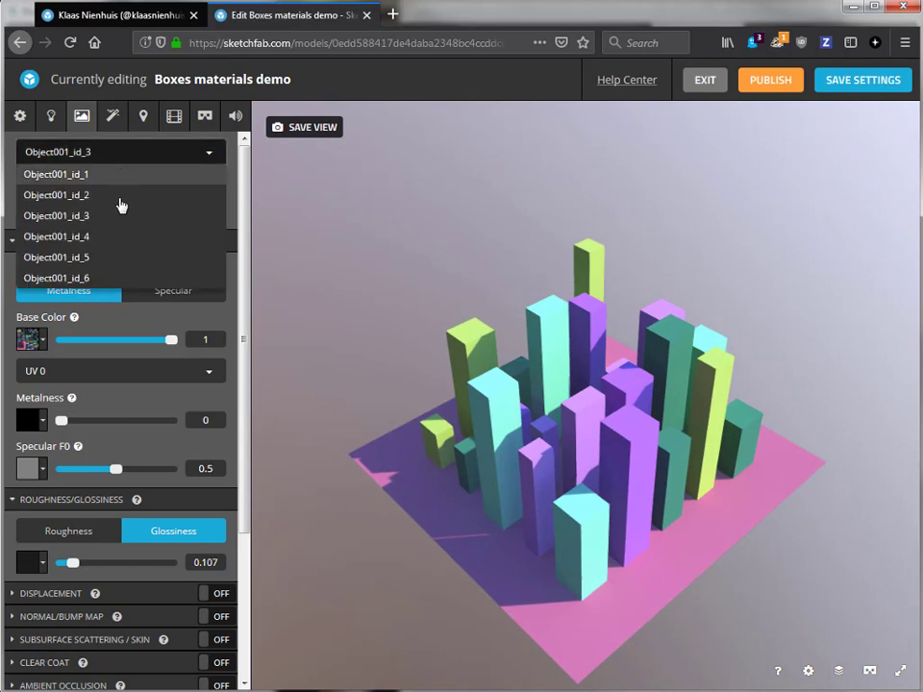
click(442, 217)
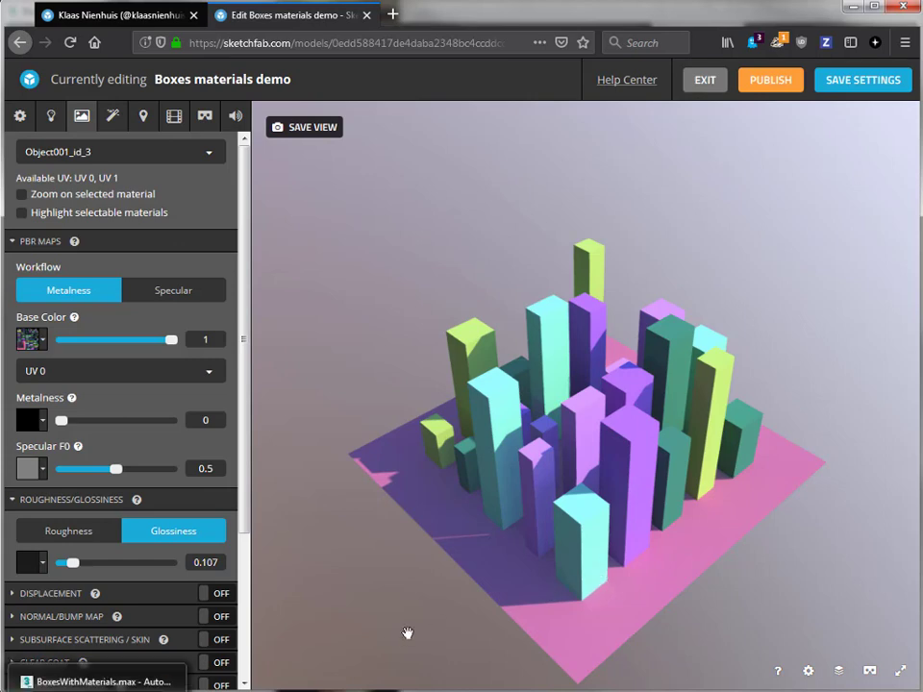
Select differently coloured boxes and the ground in the model to check which material each one uses.
click(497, 424)
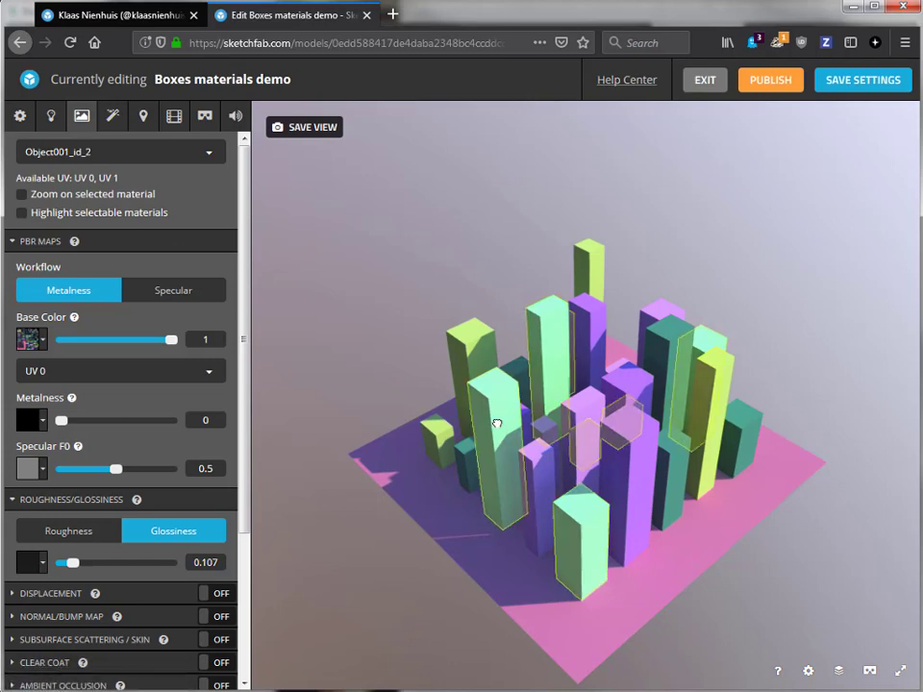
click(539, 476)
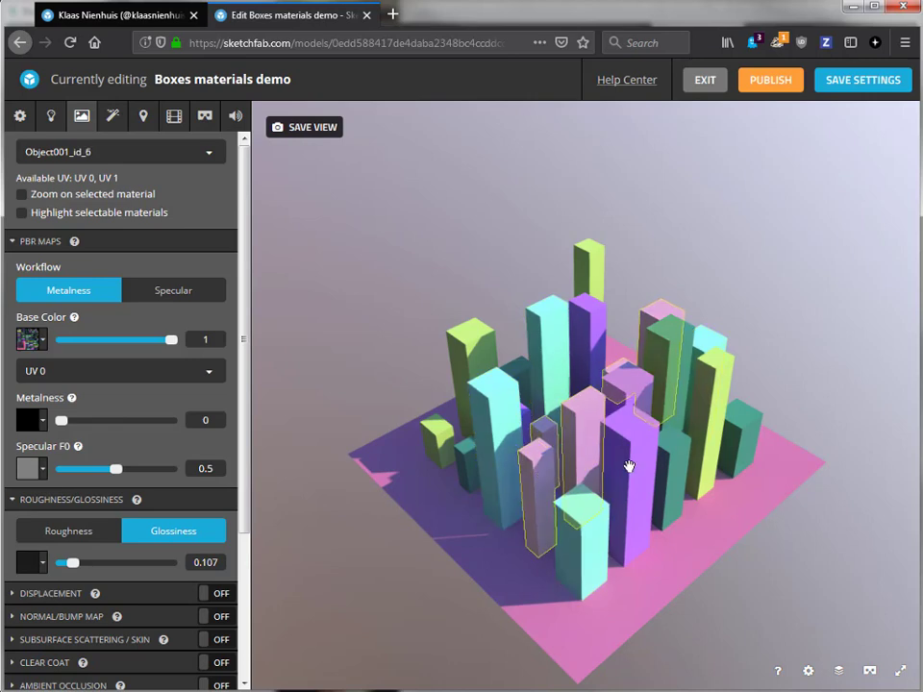
click(629, 467)
click(698, 539)
drag(698, 540, 647, 520)
click(647, 520)
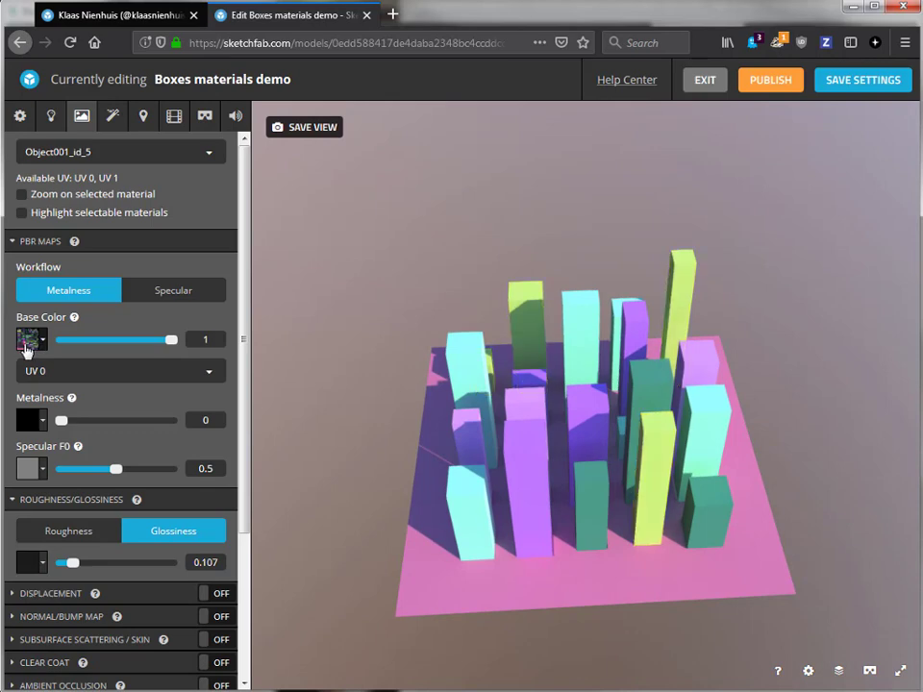
Inspect the base color texture of the Object001_id_5 material in the texture manager.
click(27, 342)
click(132, 426)
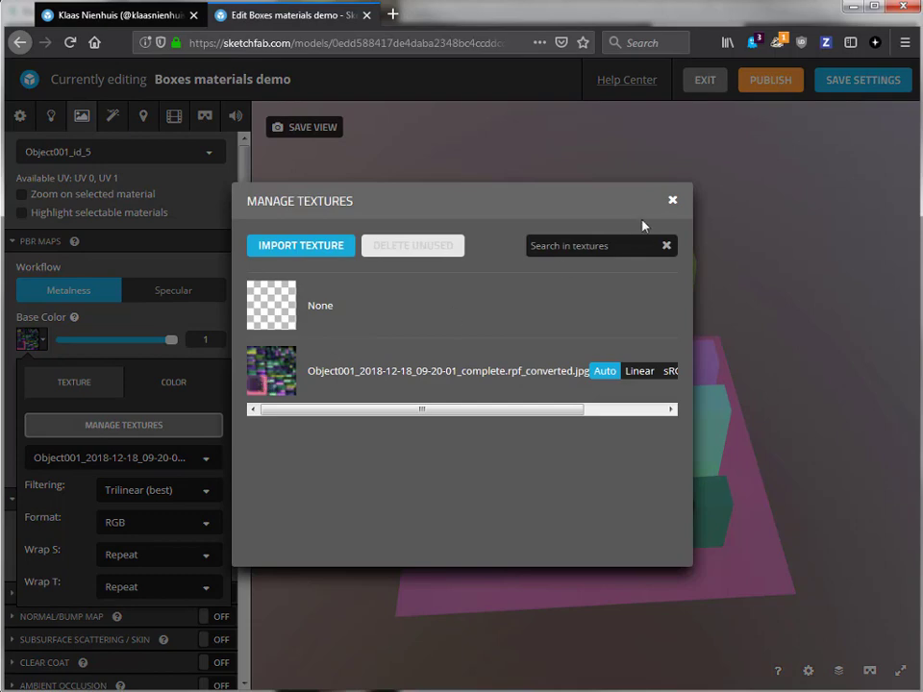
click(673, 202)
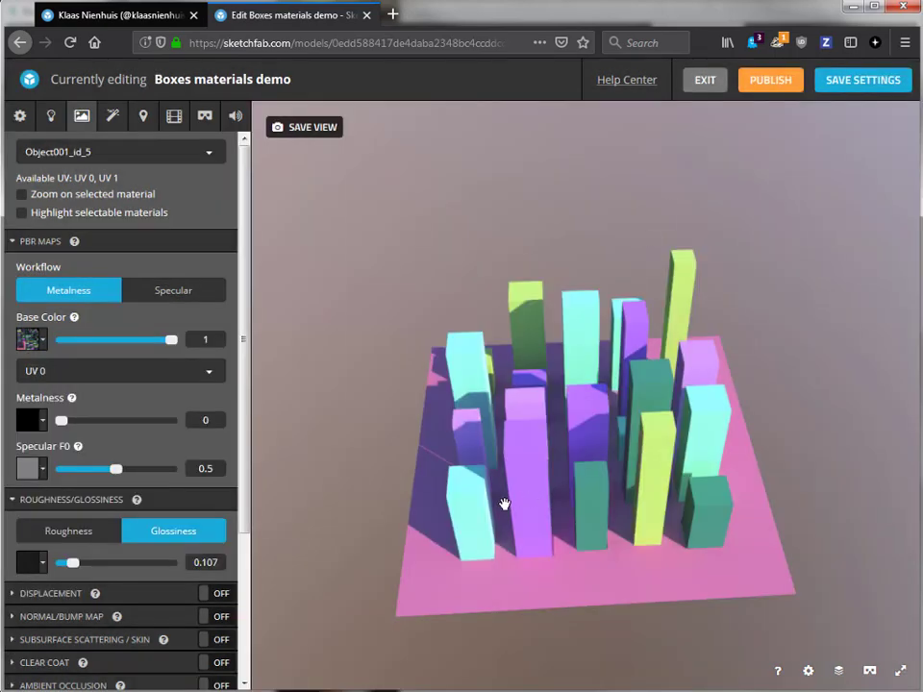
Set the turquoise boxes' material to a glossiness of 0.933 and a Specular F0 of 0.7.
drag(501, 506, 476, 384)
click(471, 377)
drag(74, 563, 165, 572)
drag(122, 472, 142, 473)
mouse_move(459, 455)
mouse_down()
mouse_move(566, 404)
mouse_move(577, 438)
mouse_move(606, 453)
mouse_move(595, 446)
mouse_move(457, 519)
mouse_move(494, 453)
mouse_move(540, 435)
mouse_up()
Enable subsurface scattering with Profile 02 on the lime green boxes' material and increase its texture strength.
click(486, 344)
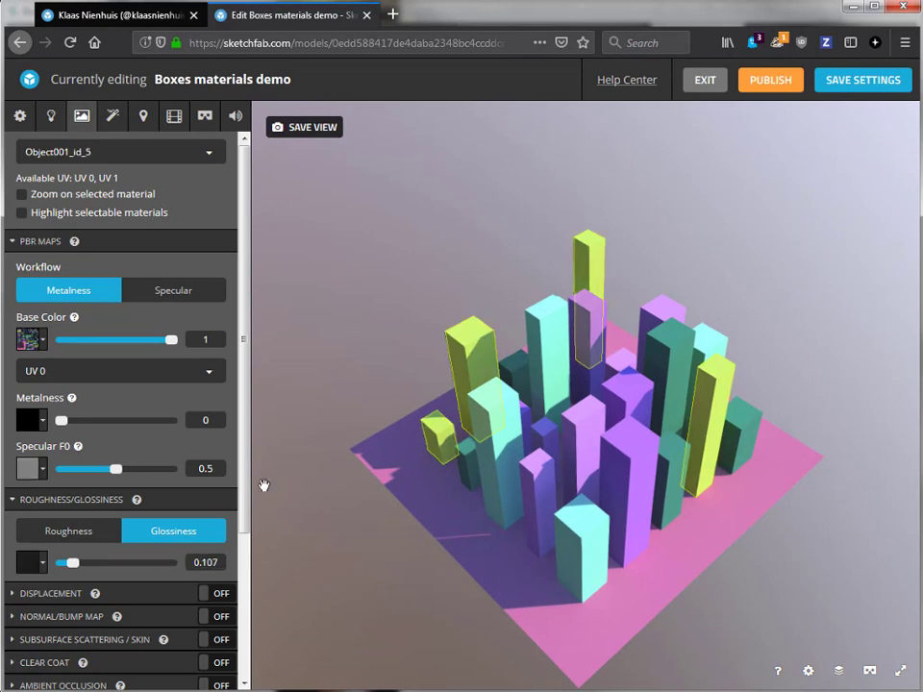
scroll(151, 574, down, 3)
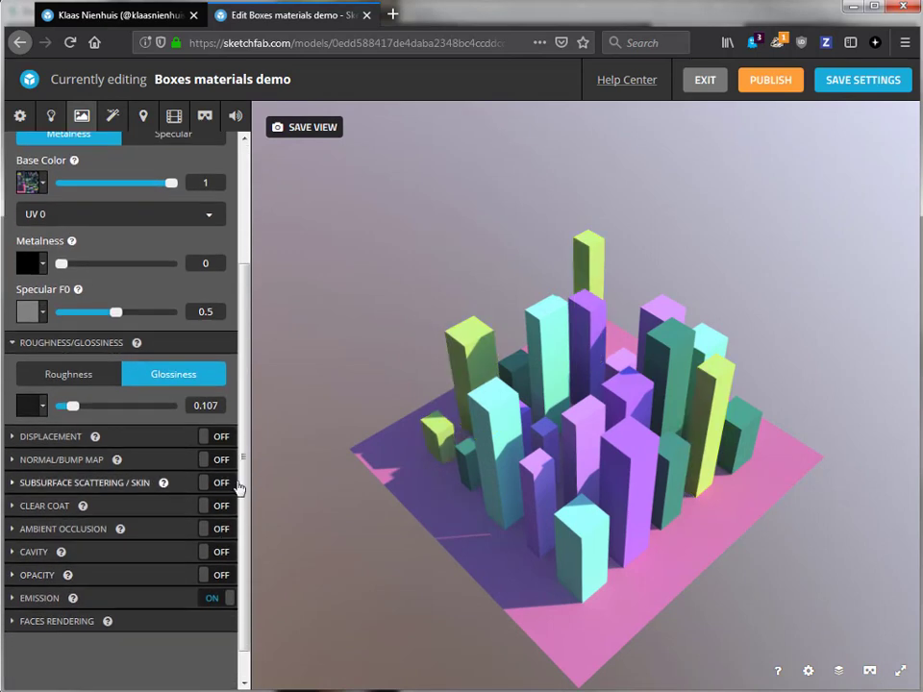
click(121, 484)
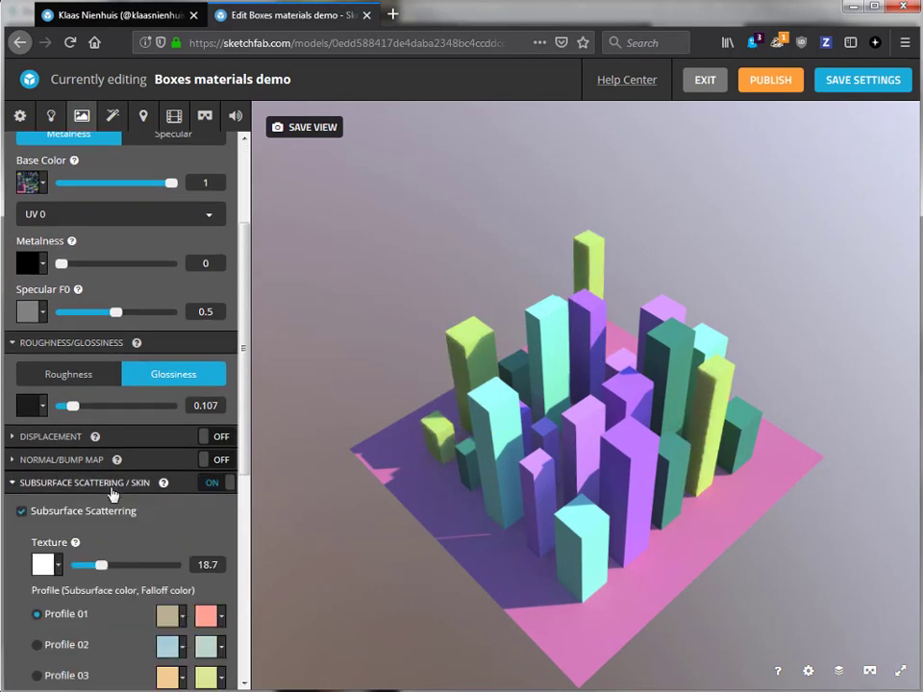
scroll(137, 528, down, 2)
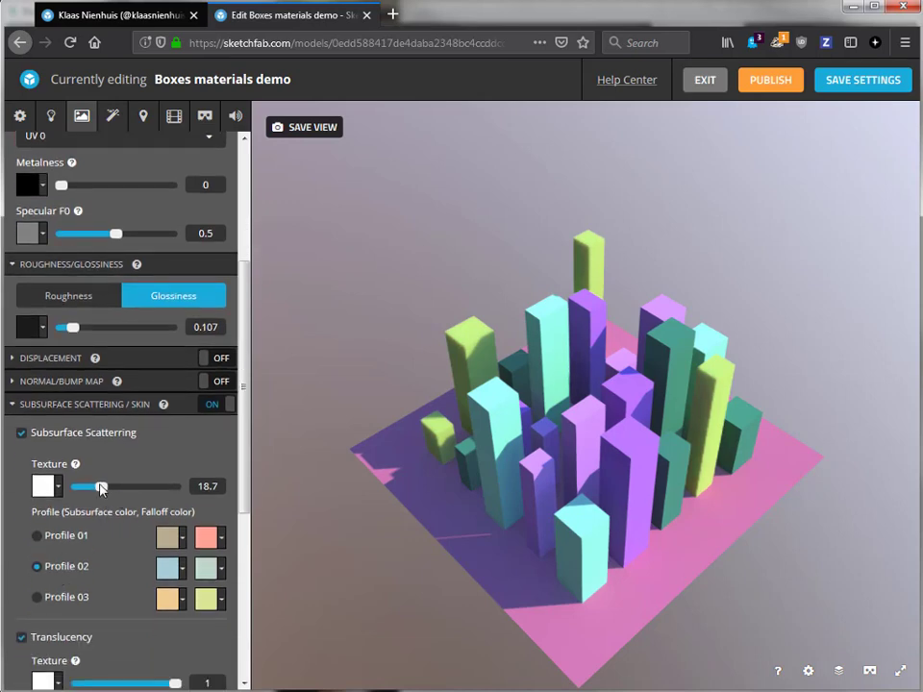
drag(101, 488, 118, 486)
Give the turquoise boxes' material a turquoise emission color and slightly reduce the emission strength.
drag(577, 443, 493, 333)
click(415, 285)
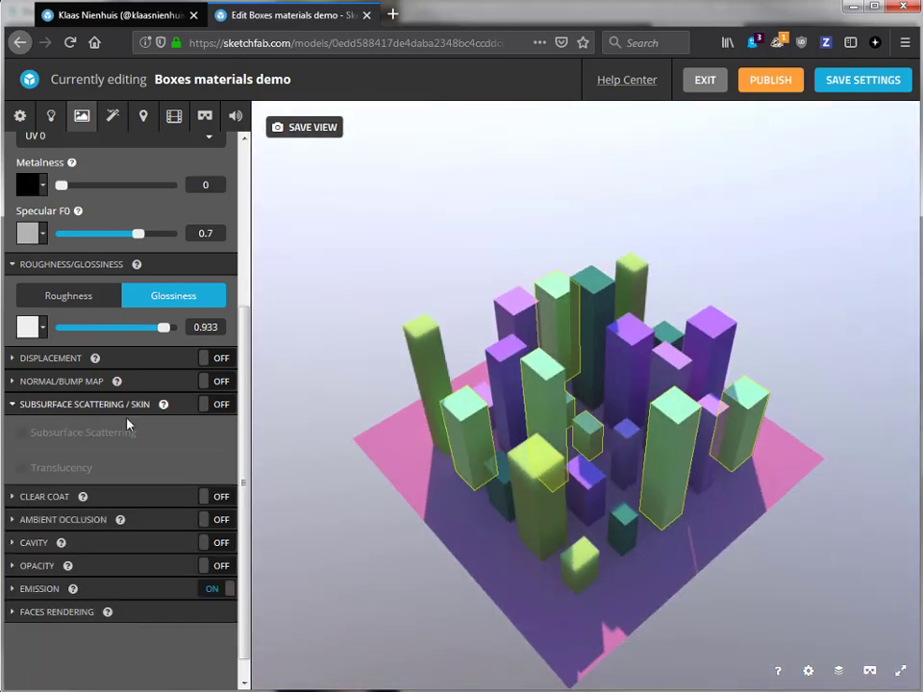
click(156, 588)
click(33, 618)
scroll(171, 561, down, 5)
click(210, 572)
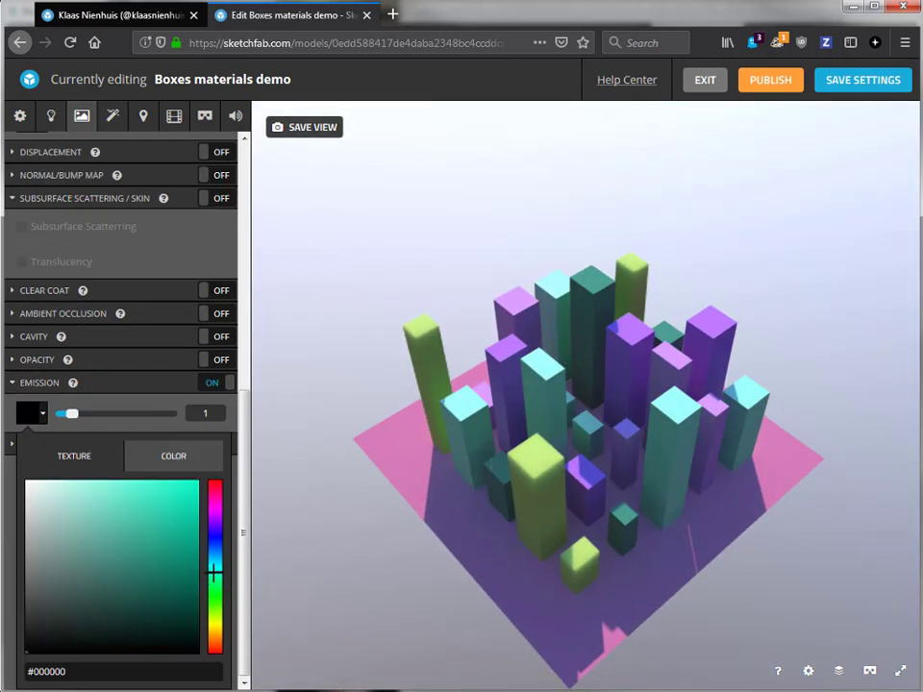
click(185, 516)
click(28, 413)
mouse_move(71, 557)
mouse_down()
mouse_move(60, 556)
mouse_move(68, 556)
mouse_up()
Make the dark green boxes' material strongly metallic with maximum glossiness and minimum Specular F0.
drag(601, 301, 535, 327)
click(534, 327)
scroll(68, 364, up, 3)
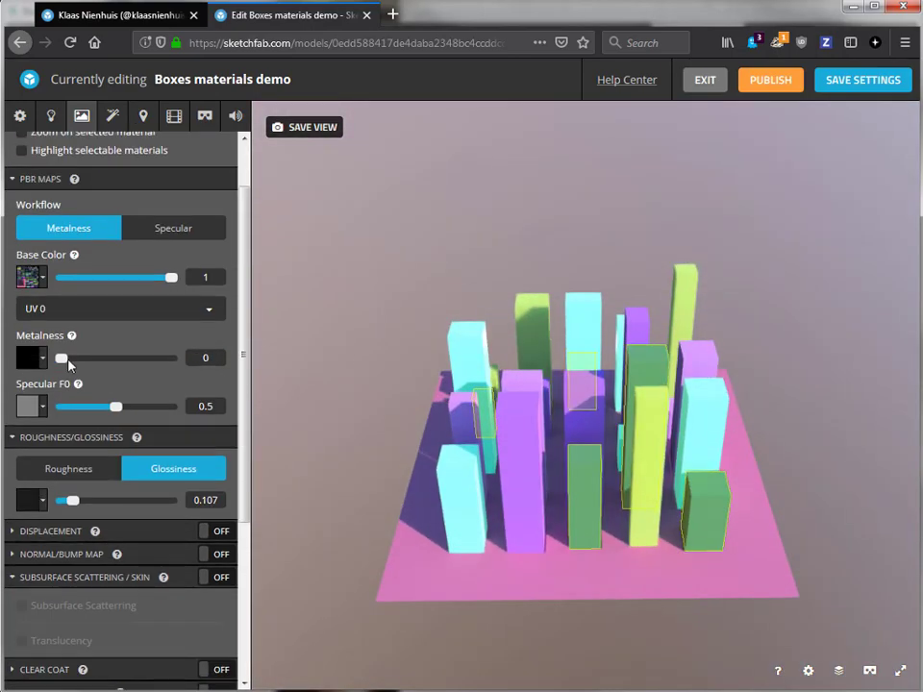
drag(62, 358, 156, 358)
drag(72, 500, 175, 500)
drag(116, 406, 53, 408)
Set the light purple boxes' material to a glossiness of 0.958 and a Specular F0 of 1.
drag(663, 500, 423, 539)
click(456, 385)
drag(68, 500, 167, 500)
drag(118, 408, 172, 406)
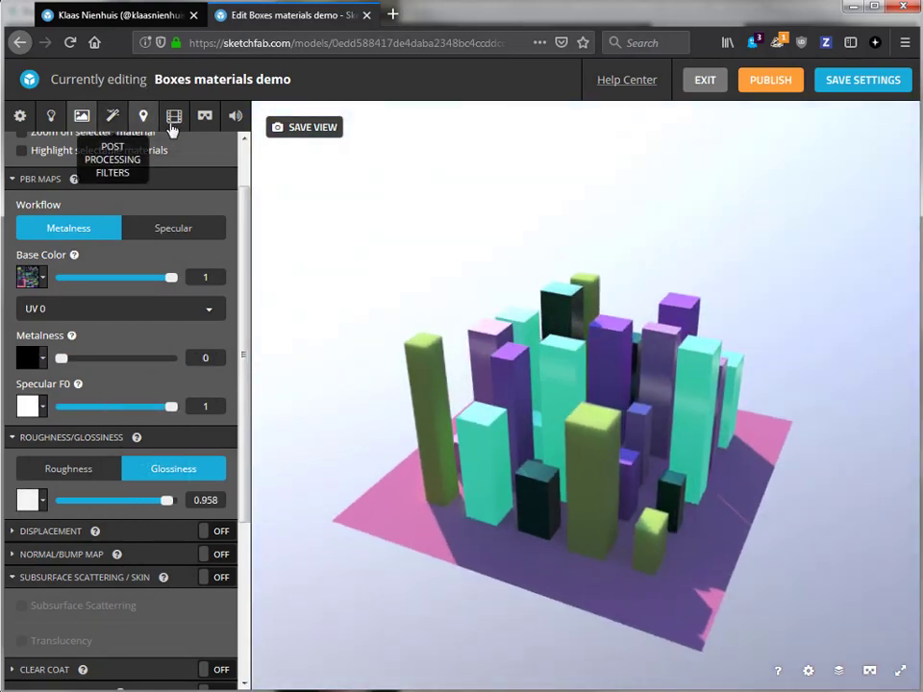
Enable the Screen Space Reflection post-processing filter, check the boxes from several angles and save the settings.
click(114, 119)
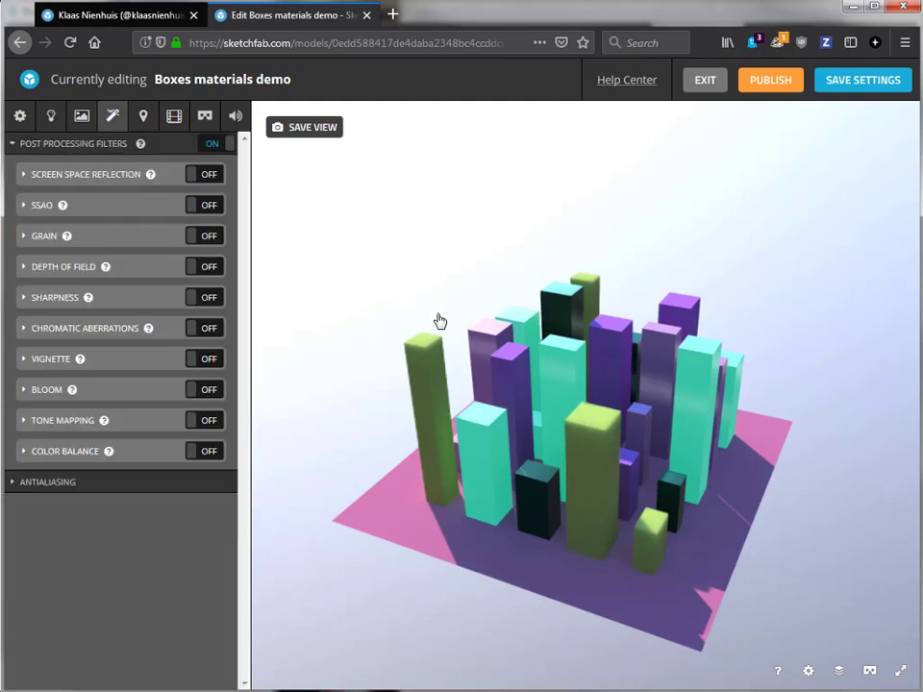
mouse_move(517, 405)
mouse_down()
mouse_move(583, 407)
mouse_move(721, 360)
mouse_move(752, 363)
mouse_move(737, 347)
mouse_move(713, 352)
mouse_up()
drag(608, 418, 797, 222)
drag(574, 504, 602, 457)
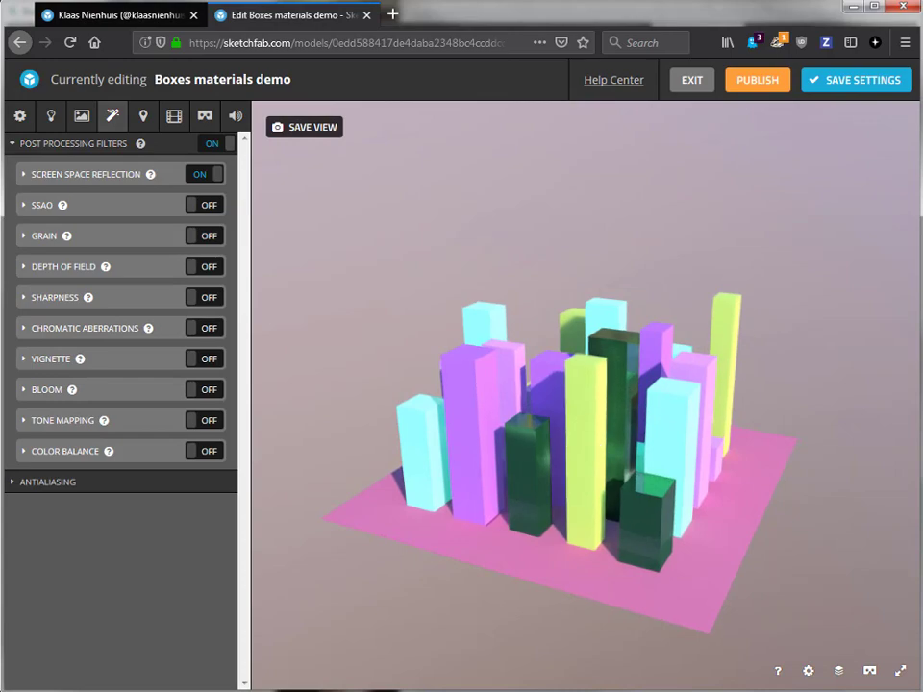